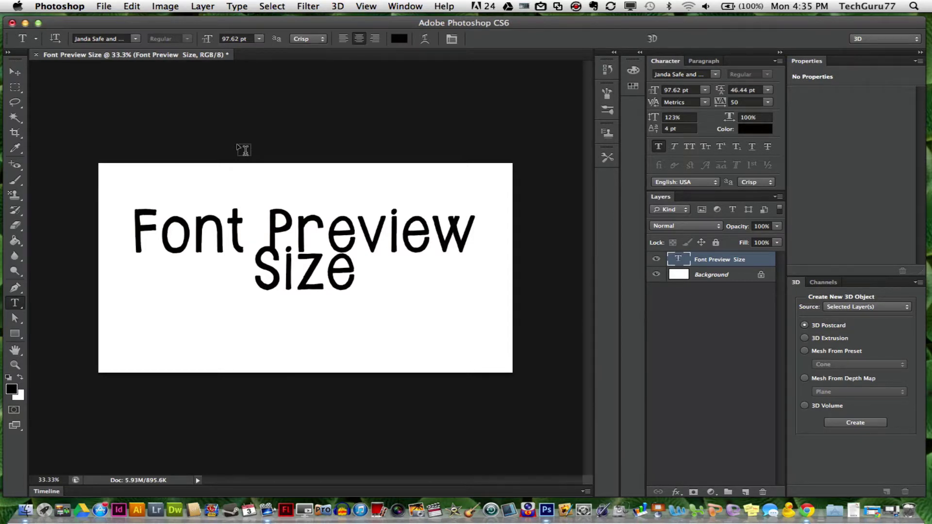
Preview the font list, then close it leaving Janda Safe and Sound unchanged.
click(135, 39)
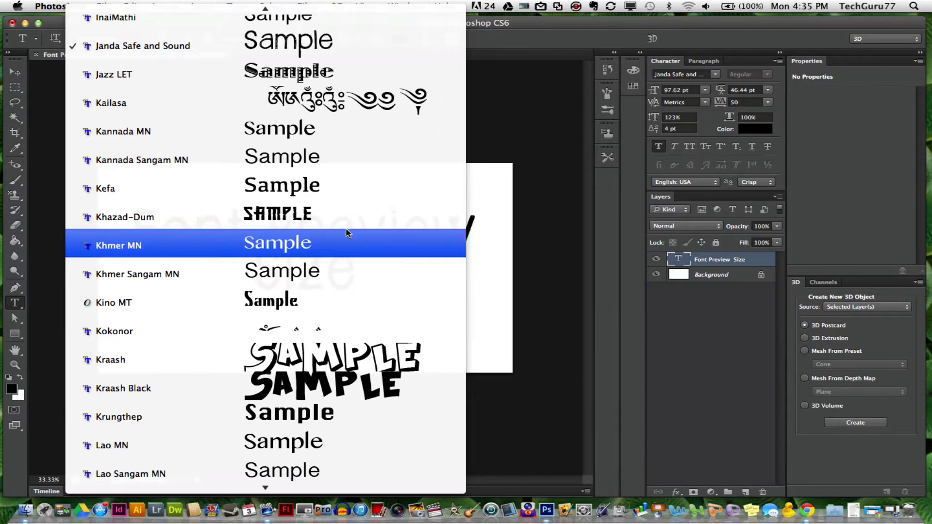
click(499, 115)
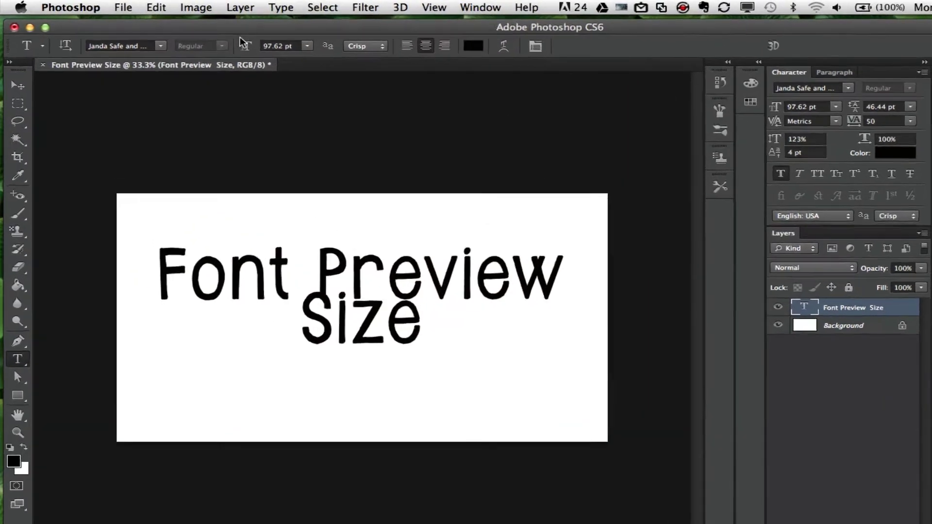
Bring up the Type menu to check Font Preview Size, still set to Huge.
click(237, 6)
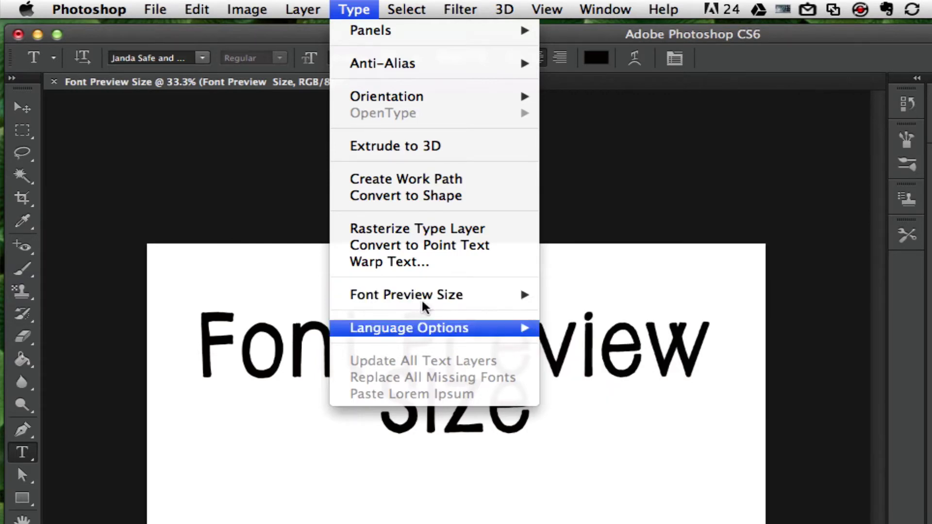
Dismiss the Type menu and reopen the font family list to see huge sample previews.
click(206, 61)
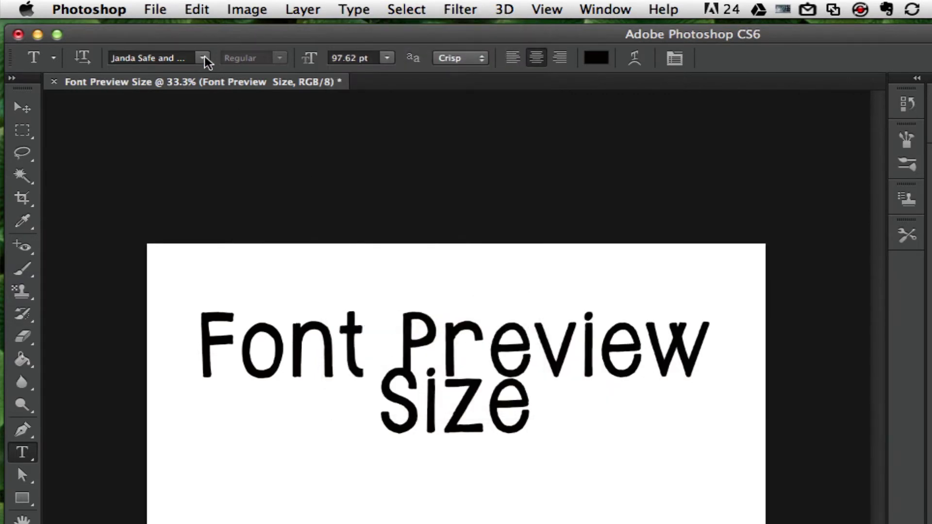
click(205, 62)
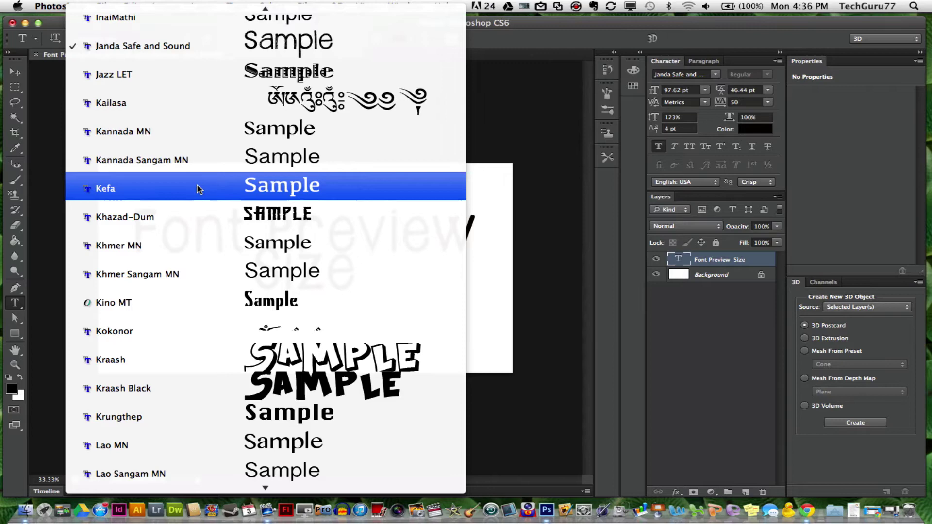
Close the font dropdown without choosing, keeping Janda Safe and Sound.
click(516, 39)
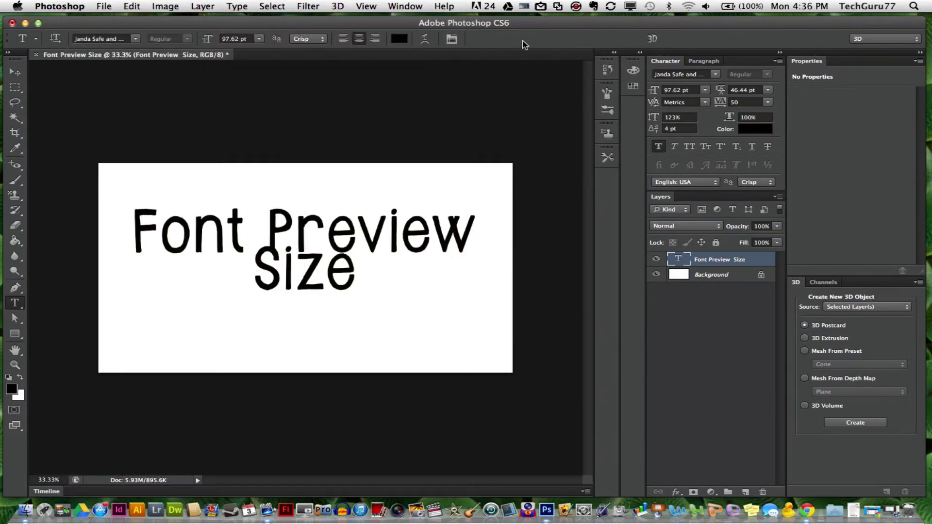